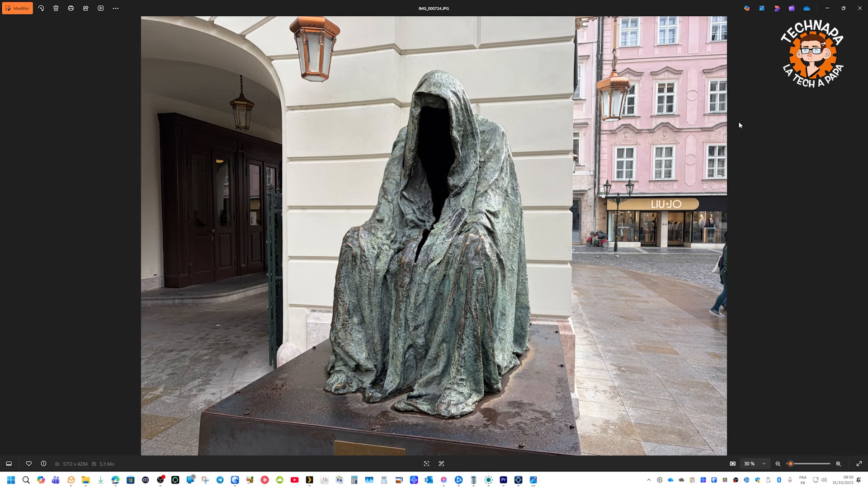
- Look through the statue photos taken from different sides, from IMG_000724.JPG onwards
{"action": "key", "text": "Right"}
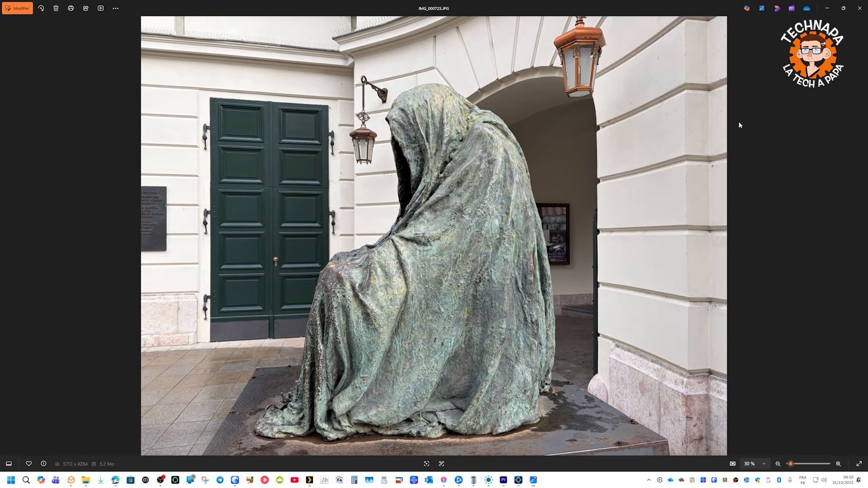
{"action": "key", "text": "Right"}
{"action": "key", "text": "Right"}
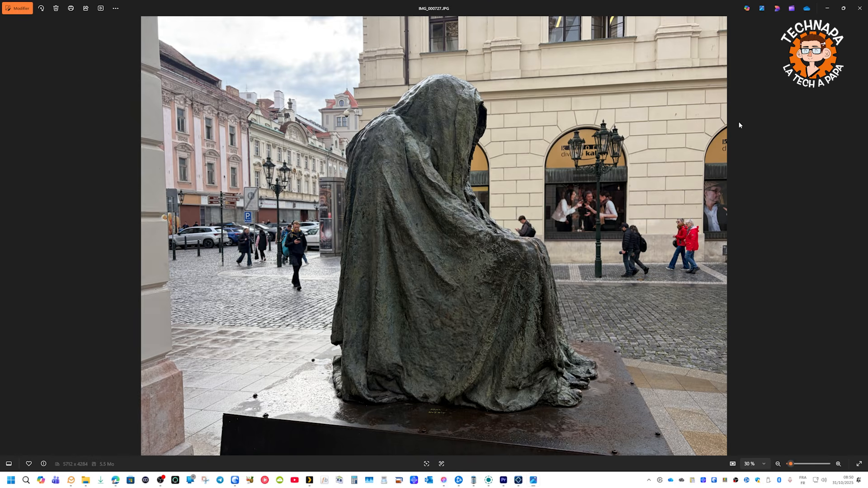
{"action": "key", "text": "Right"}
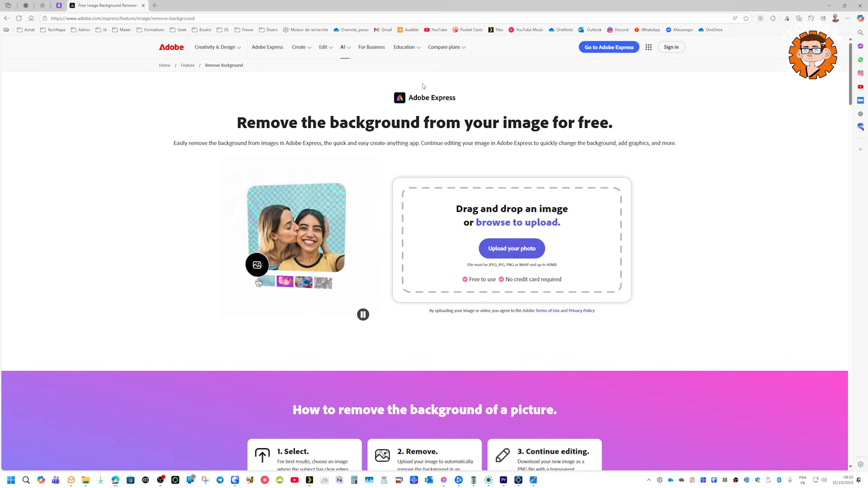
- Remove the background from the statue photos in Adobe Express and download each cut-out image
{"action": "left_click", "coordinate": [503, 251]}
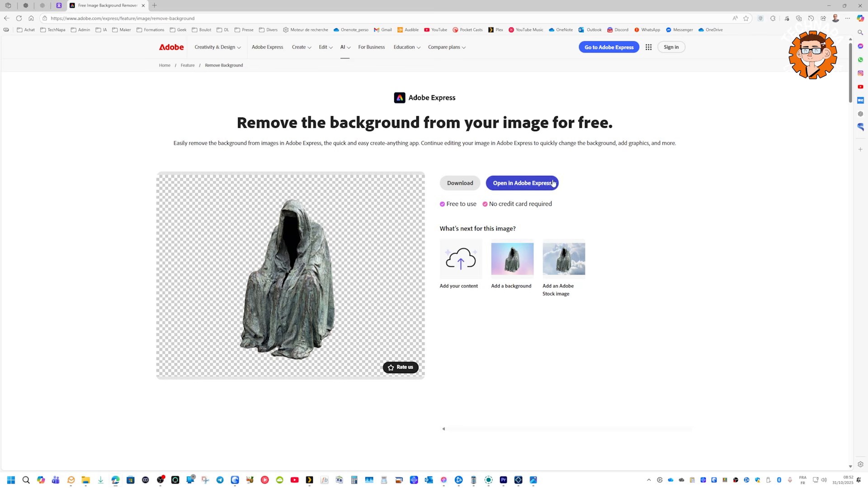
{"action": "left_click", "coordinate": [459, 185]}
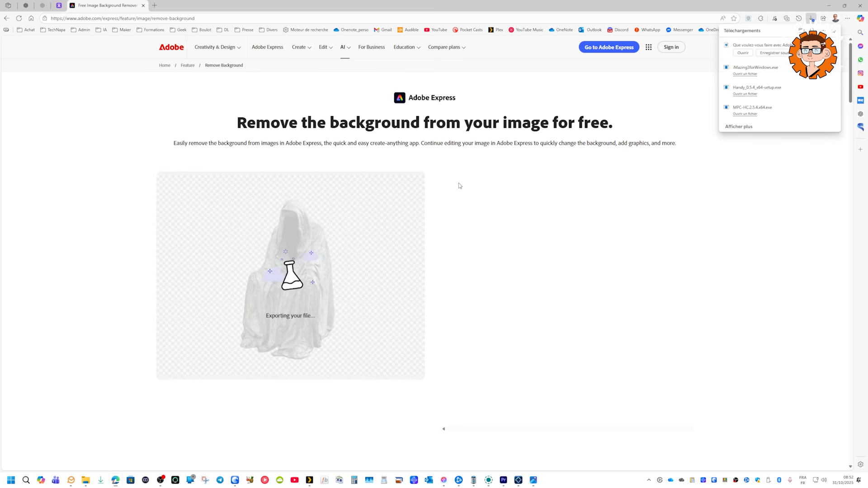
{"action": "scroll", "coordinate": [500, 282], "scroll_direction": "down", "scroll_amount": 3}
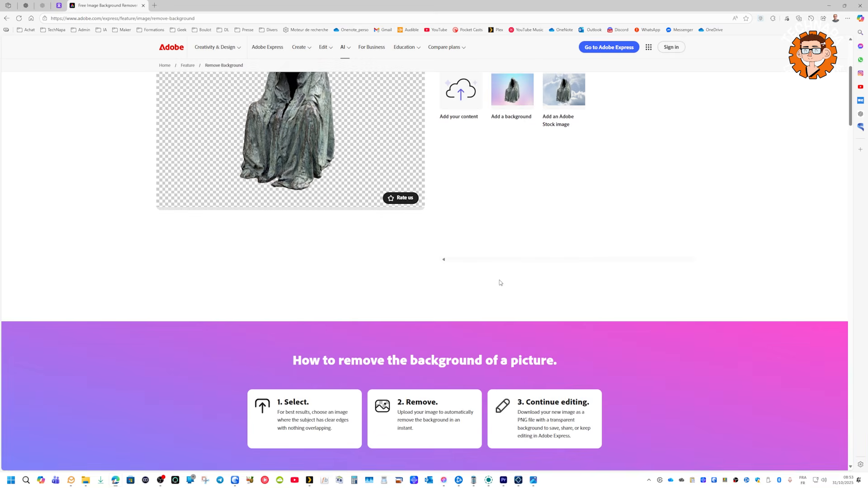
{"action": "scroll", "coordinate": [497, 280], "scroll_direction": "up", "scroll_amount": 3}
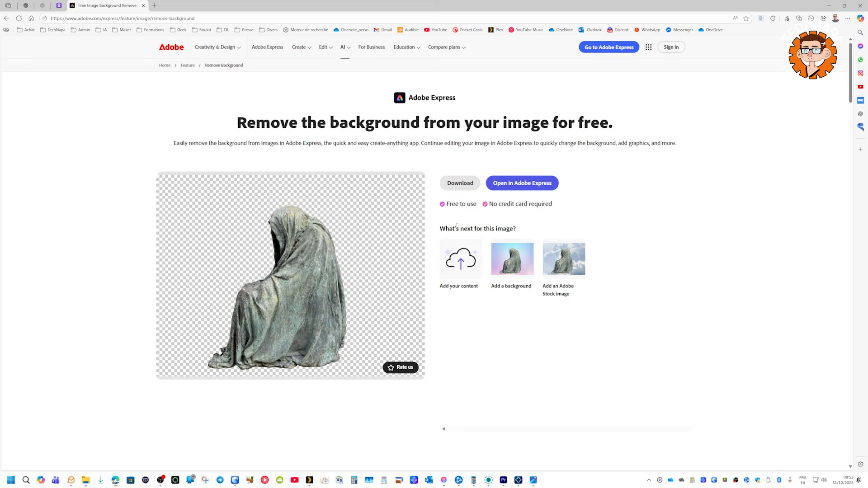
{"action": "left_click", "coordinate": [461, 191]}
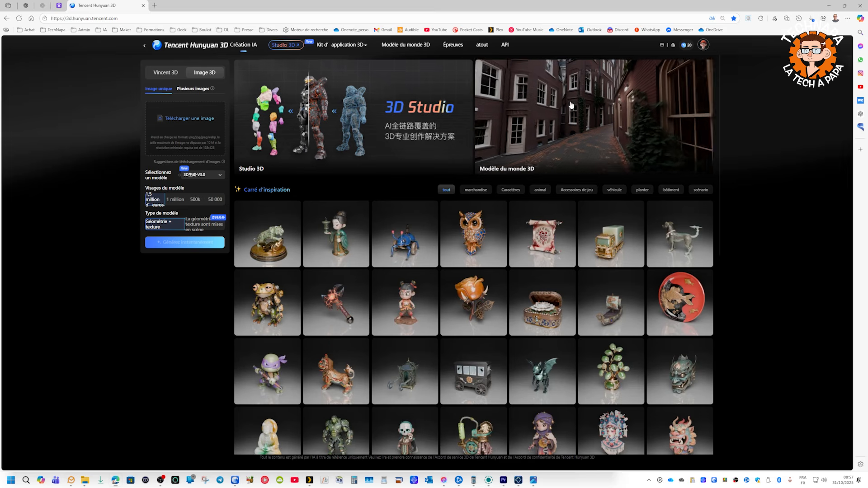
- In Tencent Hunyuan 3D, show the page in its original Chinese and translate it back into French
{"action": "left_click", "coordinate": [712, 19]}
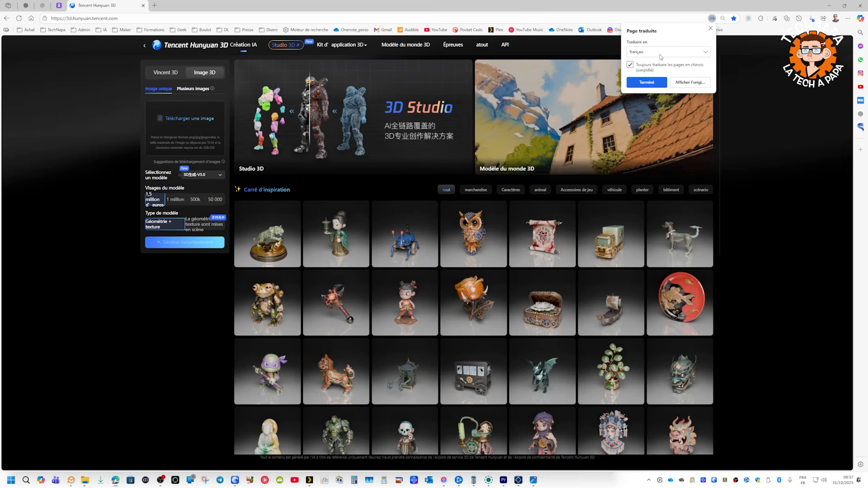
{"action": "left_click", "coordinate": [652, 54]}
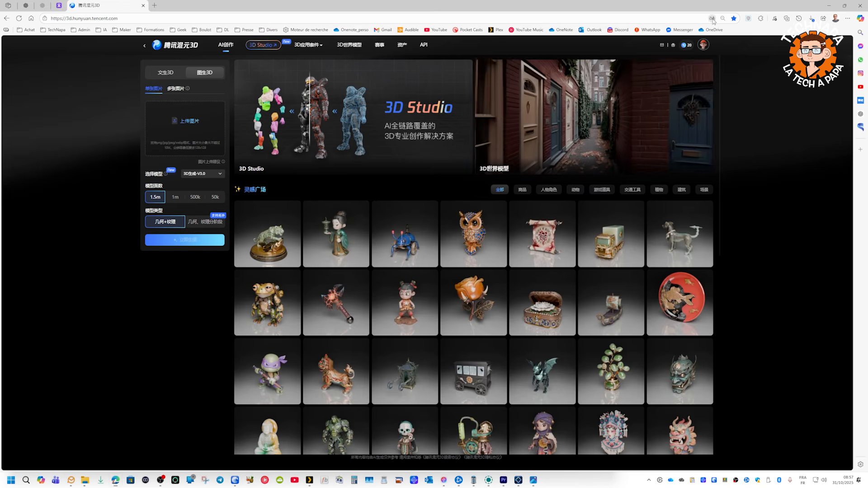
{"action": "right_click", "coordinate": [137, 310]}
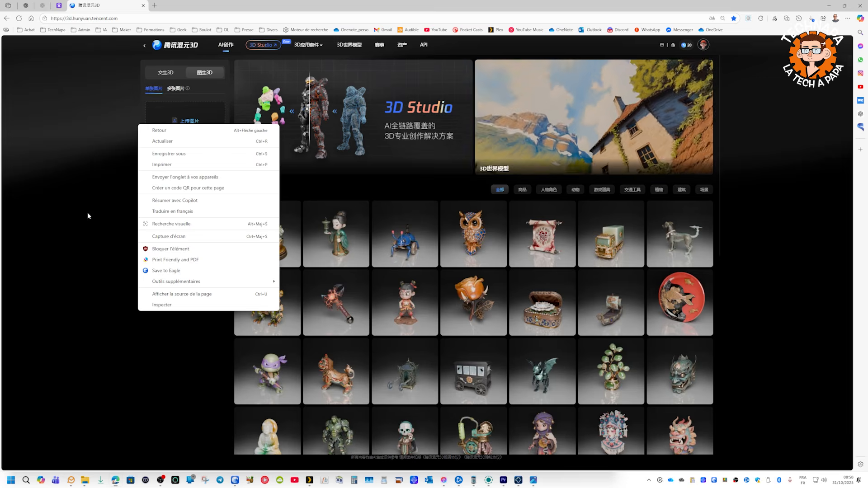
{"action": "left_click", "coordinate": [157, 211]}
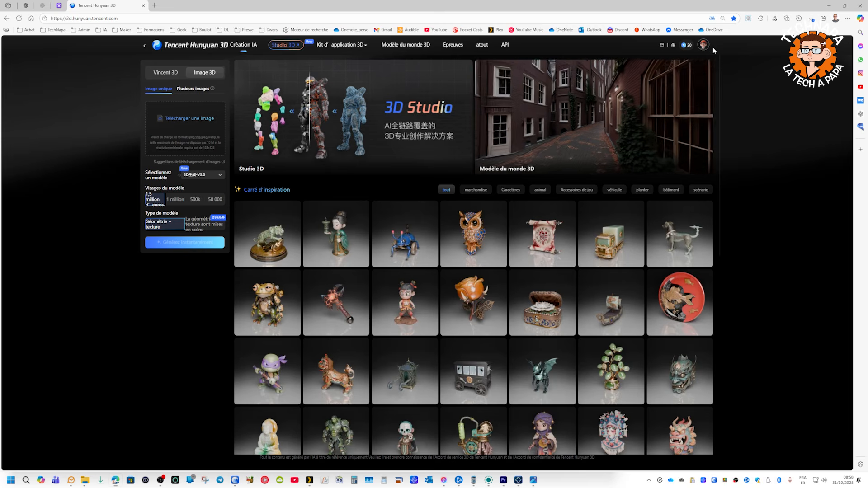
- Switch image-to-3D generation to multiple images and try to add the full-size Adobe Express cut-outs to the view slots
{"action": "mouse_move", "coordinate": [688, 51]}
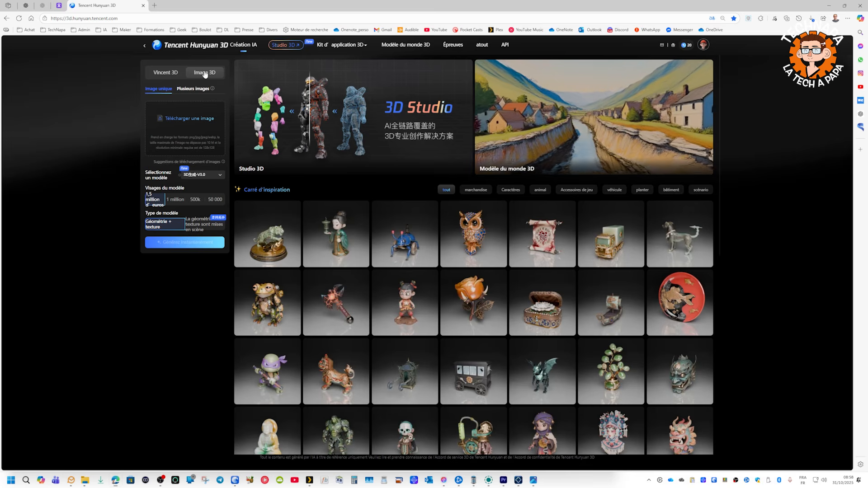
{"action": "left_click", "coordinate": [193, 89]}
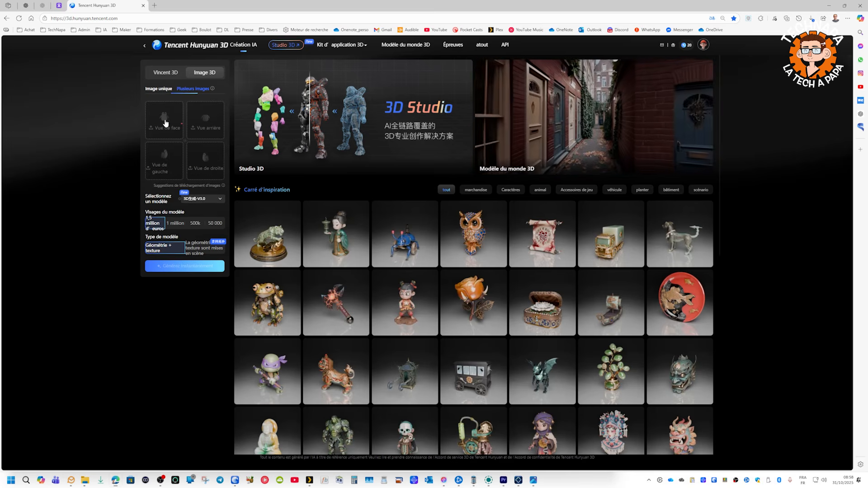
{"action": "left_click", "coordinate": [165, 121]}
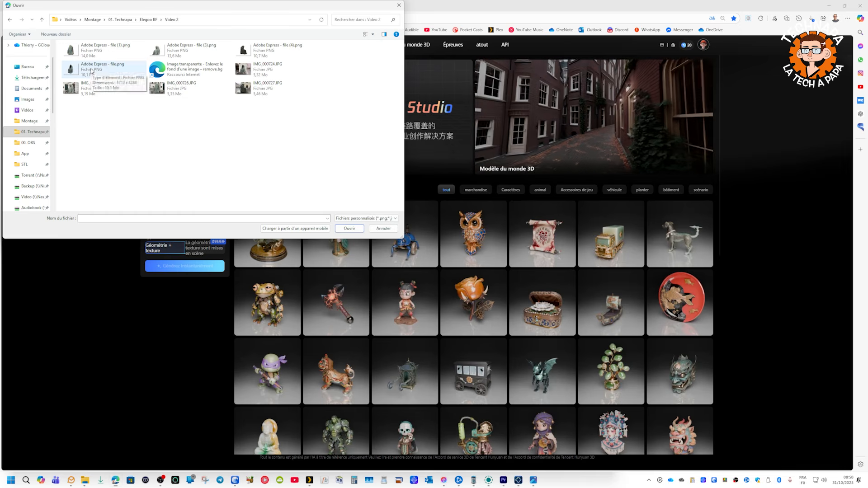
{"action": "double_click", "coordinate": [252, 51]}
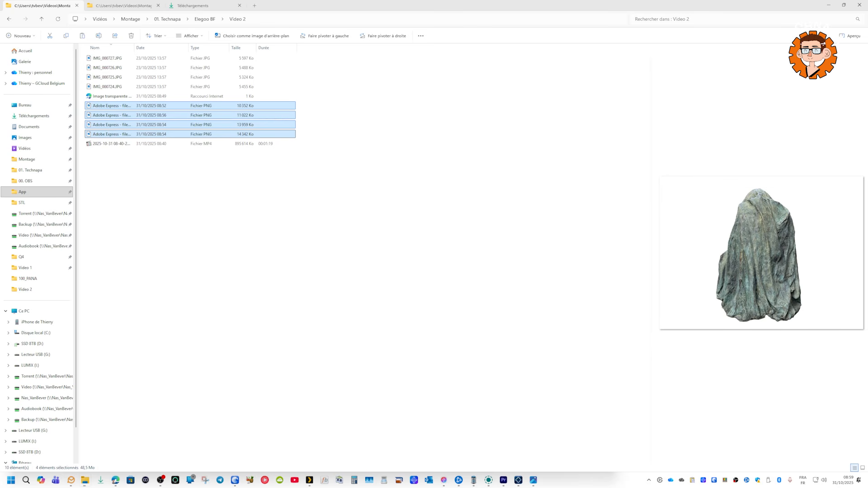
- Check the Image Resizer activation and its size presets in the PowerToys settings
{"action": "left_click", "coordinate": [725, 481]}
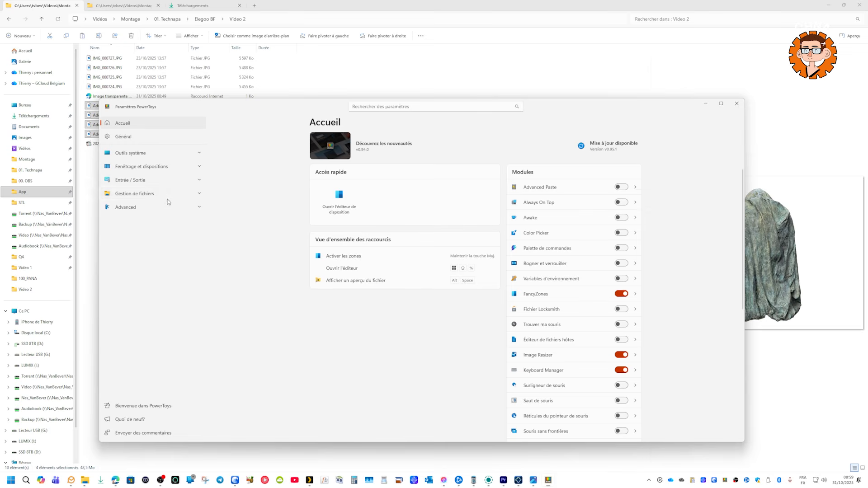
{"action": "left_click", "coordinate": [149, 194]}
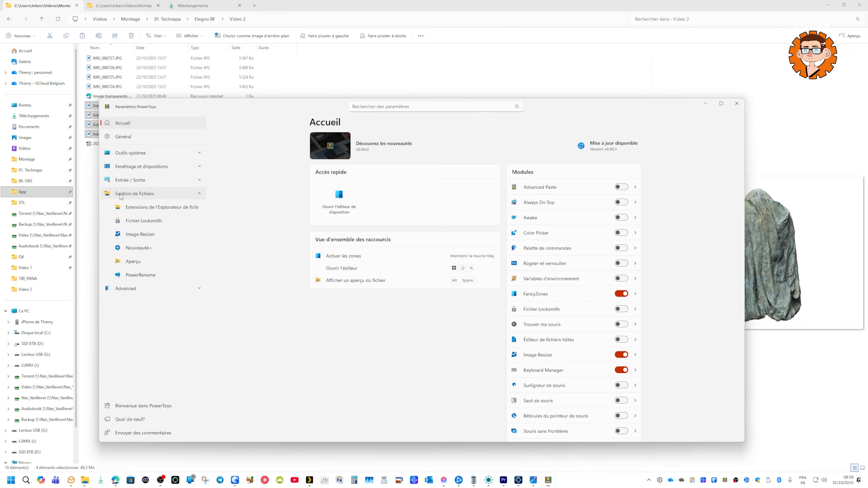
{"action": "left_click", "coordinate": [149, 235]}
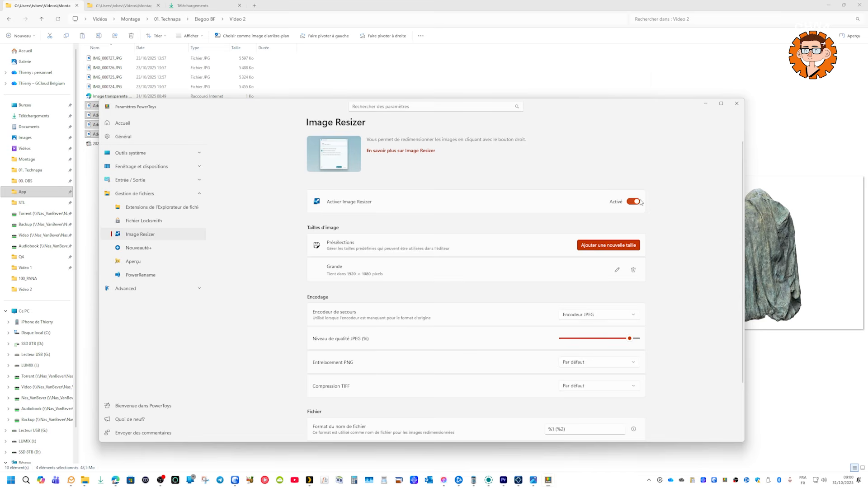
{"action": "left_click", "coordinate": [736, 103]}
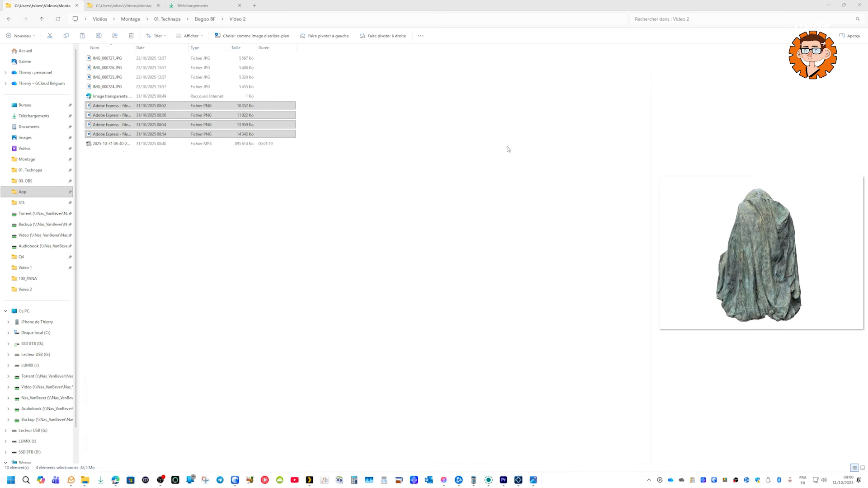
- Resize the four selected Adobe Express PNGs with Image Resizer's Grande preset (1920 × 1080 pixels) and widen the file name column
{"action": "right_click", "coordinate": [100, 128]}
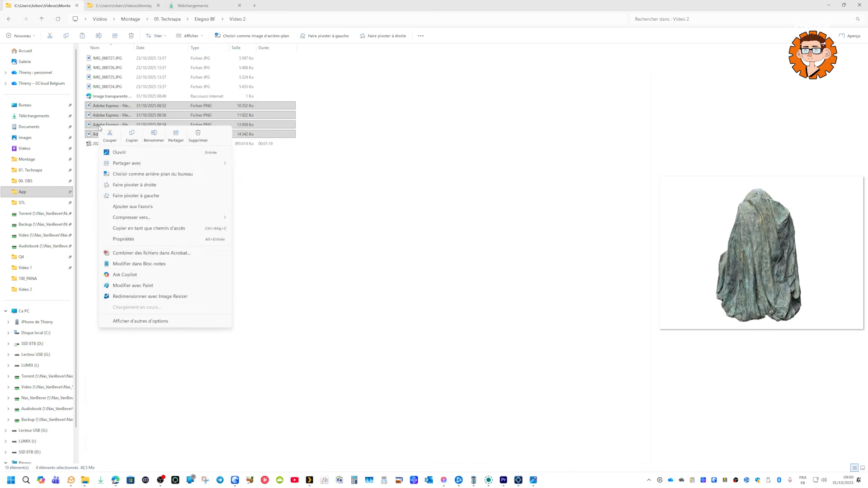
{"action": "left_click", "coordinate": [138, 297]}
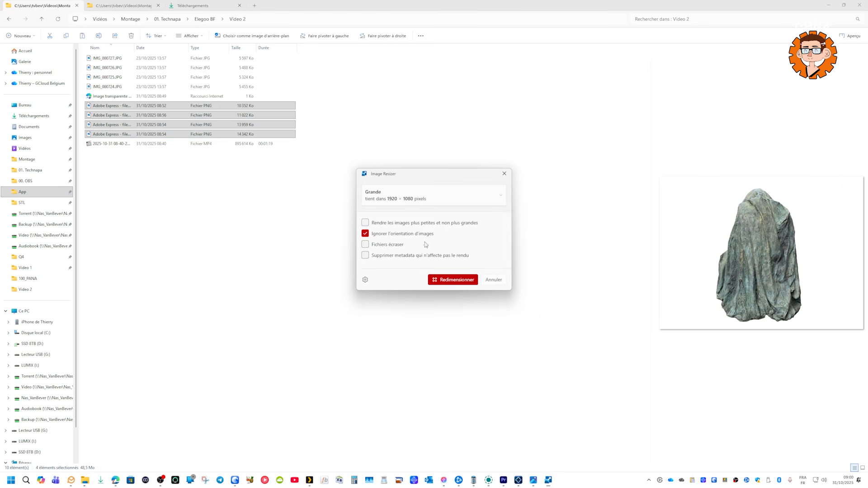
{"action": "left_click", "coordinate": [421, 198]}
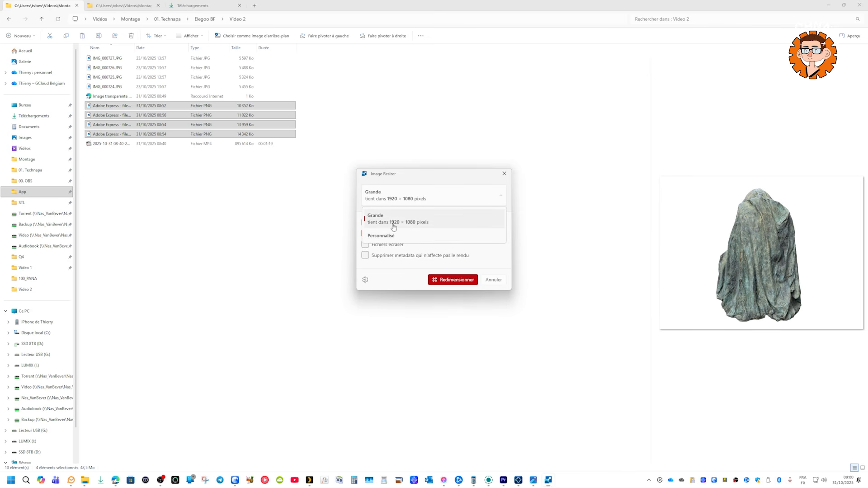
{"action": "left_click", "coordinate": [438, 177]}
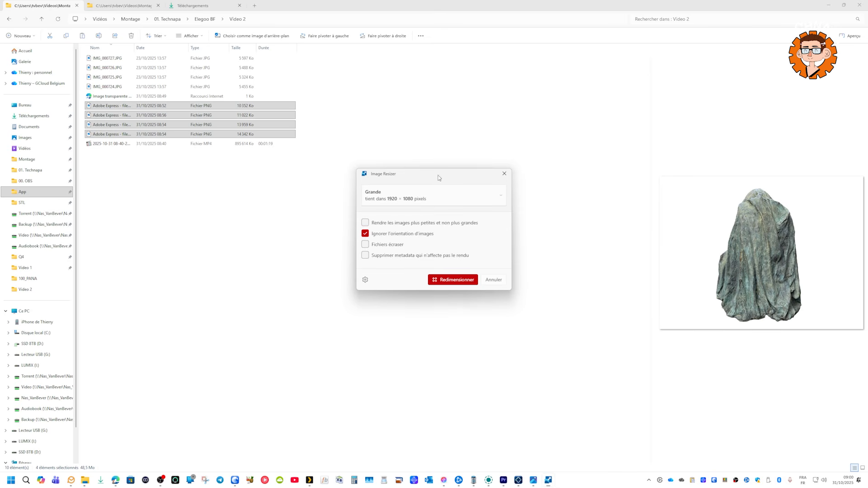
{"action": "left_click", "coordinate": [408, 201]}
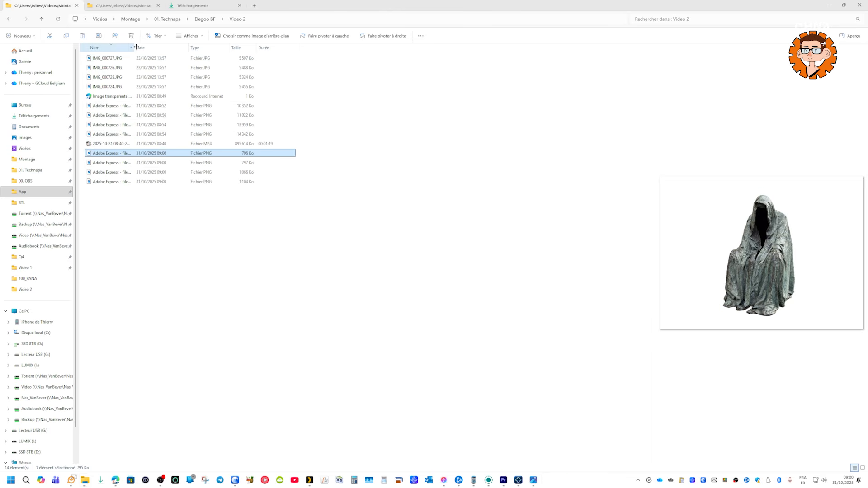
{"action": "left_click_drag", "start_coordinate": [136, 47], "coordinate": [196, 51]}
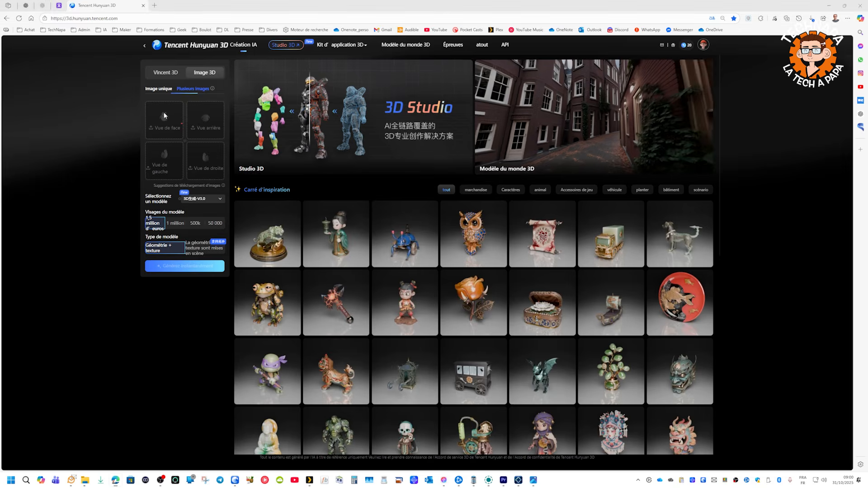
- In Hunyuan 3D, add the resized Grande cut-outs as front, back, left and right views and generate the model with Génération 3D-V3.0
{"action": "left_click", "coordinate": [165, 116]}
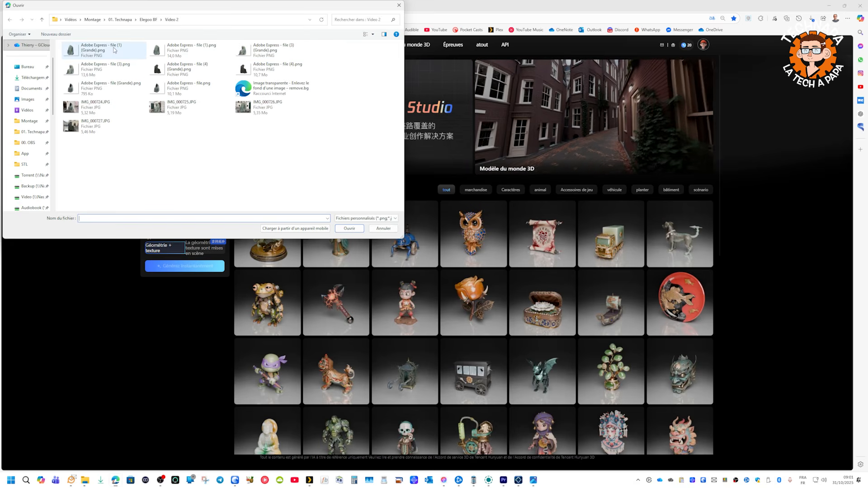
{"action": "double_click", "coordinate": [114, 50]}
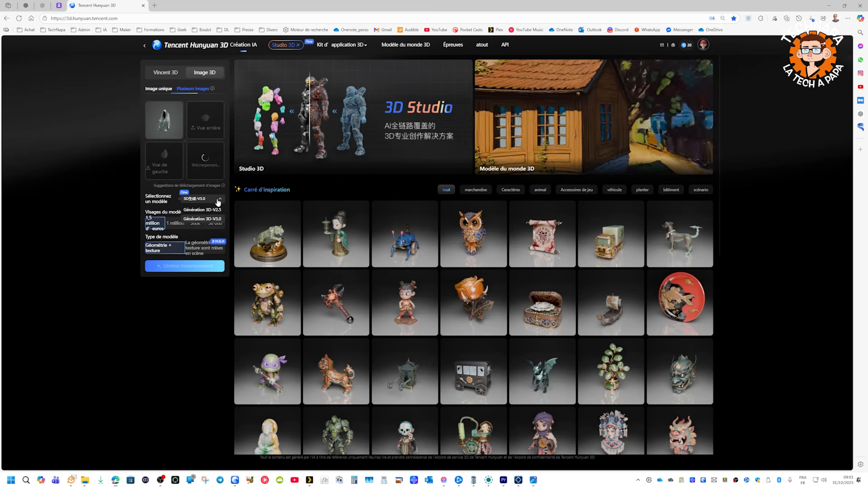
{"action": "left_click", "coordinate": [213, 220]}
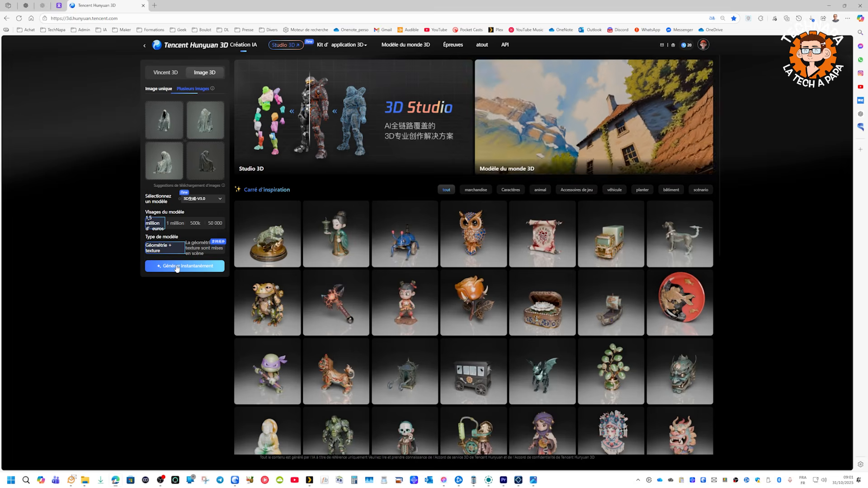
{"action": "left_click", "coordinate": [176, 267]}
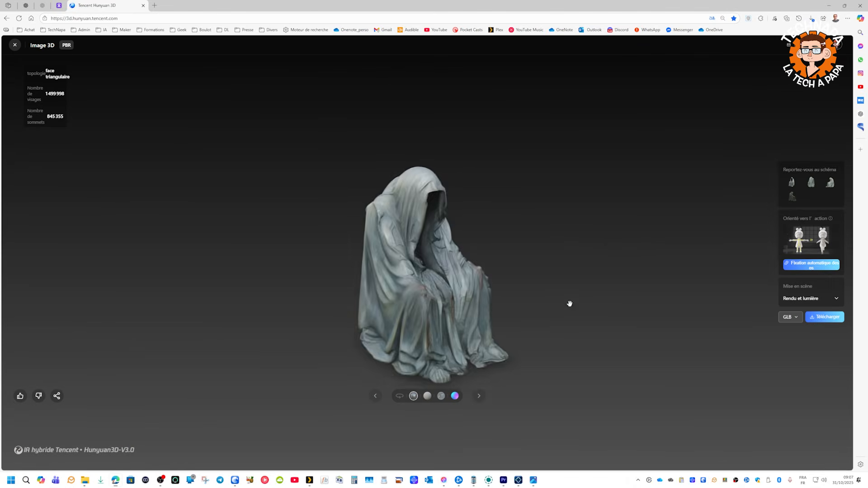
- Inspect the generated statue from several angles and close up, both textured and as plain grey geometry
{"action": "left_click_drag", "start_coordinate": [569, 303], "coordinate": [518, 285]}
{"action": "scroll", "coordinate": [480, 235], "scroll_direction": "up", "scroll_amount": 5}
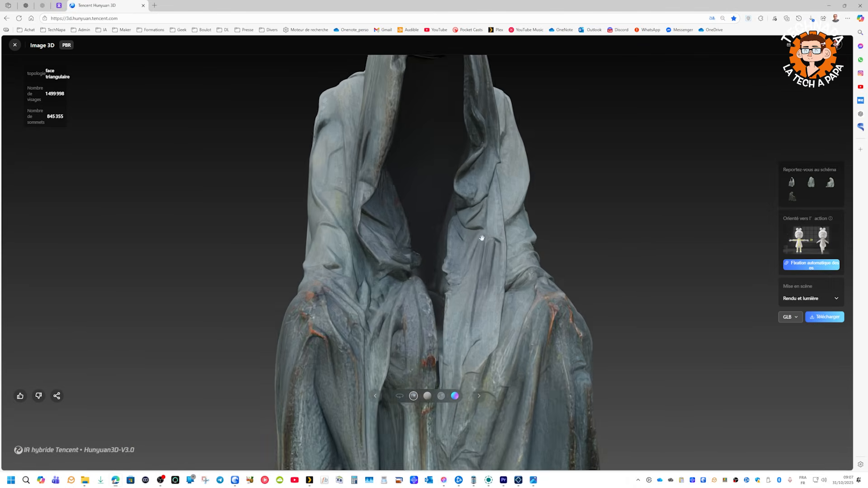
{"action": "scroll", "coordinate": [565, 210], "scroll_direction": "down", "scroll_amount": 5}
{"action": "left_click_drag", "start_coordinate": [565, 209], "coordinate": [597, 224]}
{"action": "scroll", "coordinate": [658, 222], "scroll_direction": "up", "scroll_amount": 5}
{"action": "left_click_drag", "start_coordinate": [658, 222], "coordinate": [683, 247]}
{"action": "scroll", "coordinate": [504, 243], "scroll_direction": "down", "scroll_amount": 5}
{"action": "left_click_drag", "start_coordinate": [446, 313], "coordinate": [290, 266]}
{"action": "left_click_drag", "start_coordinate": [290, 266], "coordinate": [332, 276]}
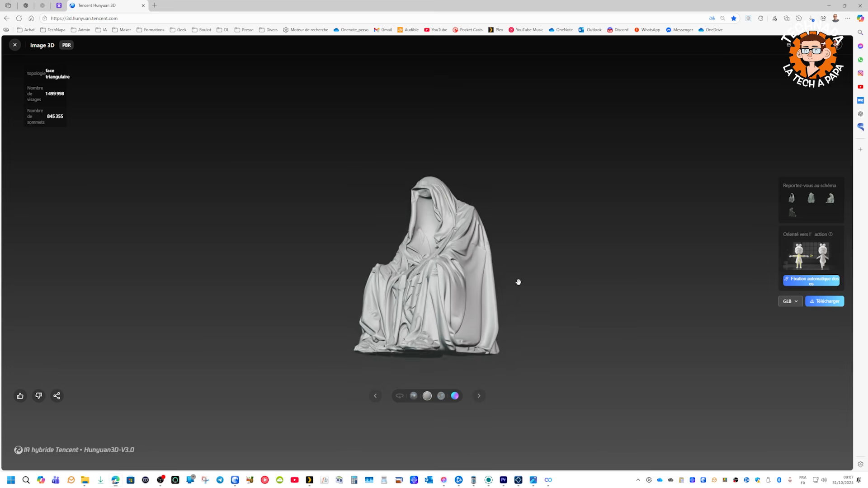
{"action": "left_click_drag", "start_coordinate": [519, 282], "coordinate": [430, 321]}
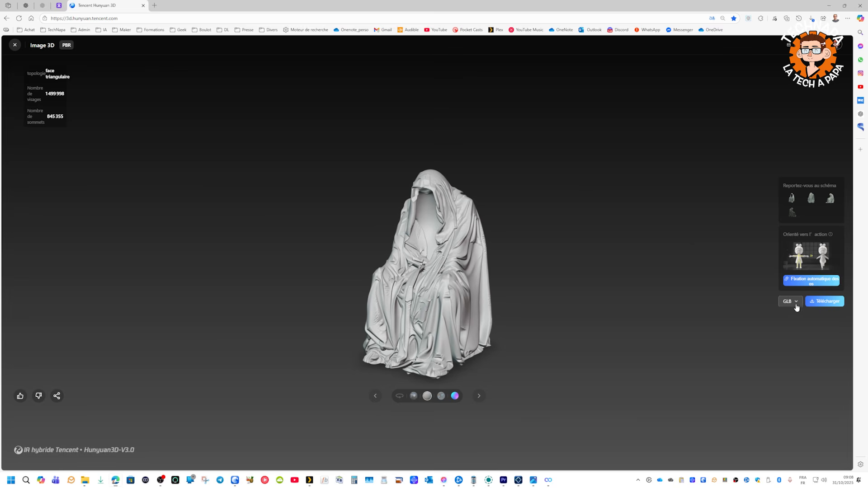
- Review the file formats offered for downloading the statue model
{"action": "left_click", "coordinate": [796, 306]}
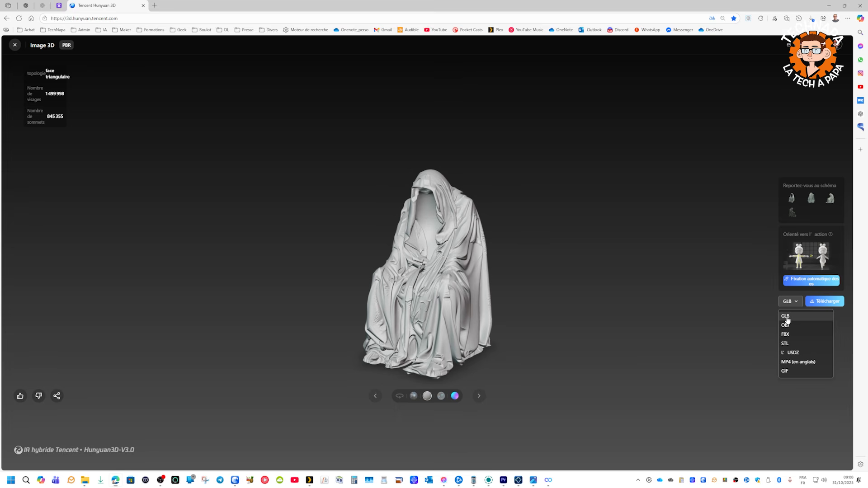
{"action": "left_click", "coordinate": [642, 340]}
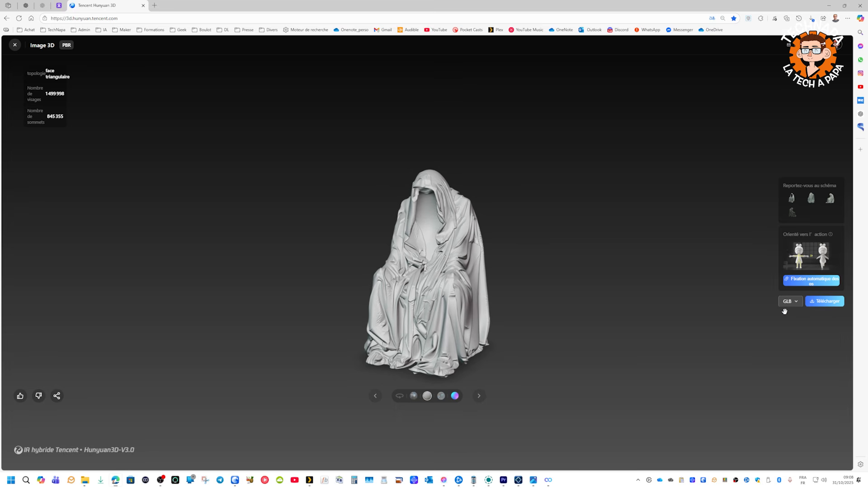
- Choose STL as the file format and download the statue model
{"action": "left_click", "coordinate": [795, 306]}
{"action": "left_click", "coordinate": [788, 327]}
{"action": "left_click", "coordinate": [827, 303]}
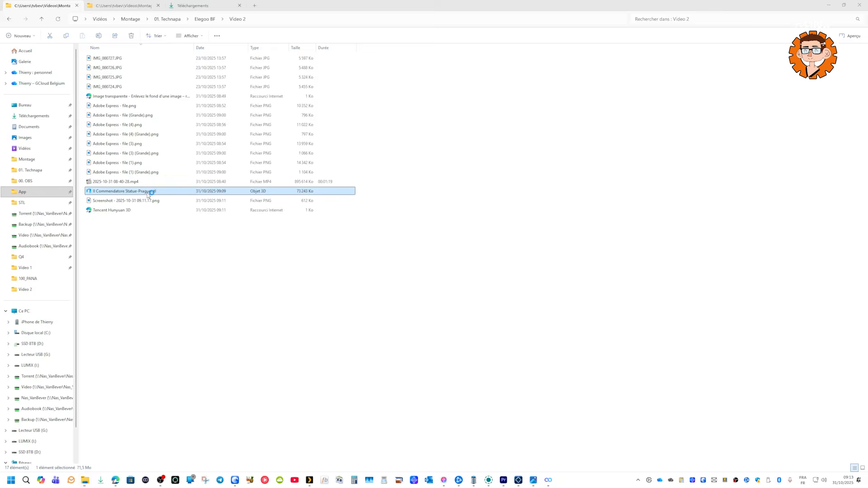
- Open the downloaded Il Commendatore Statue-Prague file in 3D Builder and inspect its orientation
{"action": "double_click", "coordinate": [147, 193]}
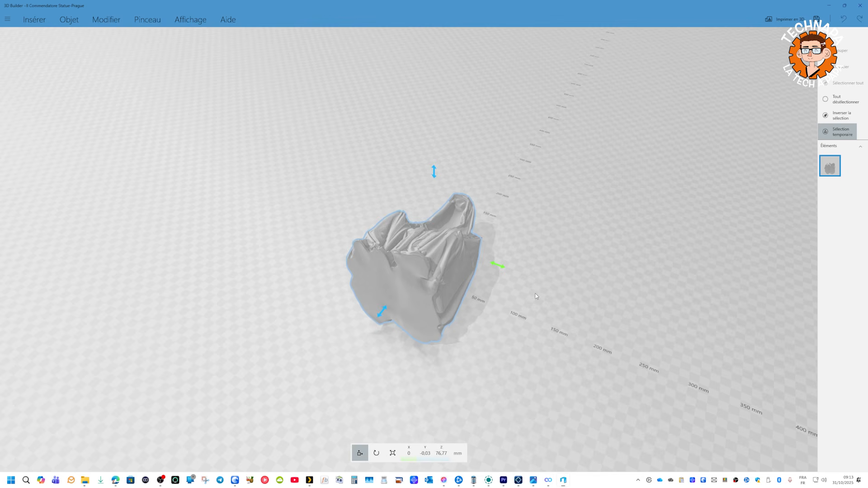
{"action": "left_click_drag", "start_coordinate": [537, 297], "coordinate": [343, 316]}
{"action": "scroll", "coordinate": [337, 282], "scroll_direction": "up", "scroll_amount": 5}
{"action": "scroll", "coordinate": [343, 316], "scroll_direction": "down", "scroll_amount": 5}
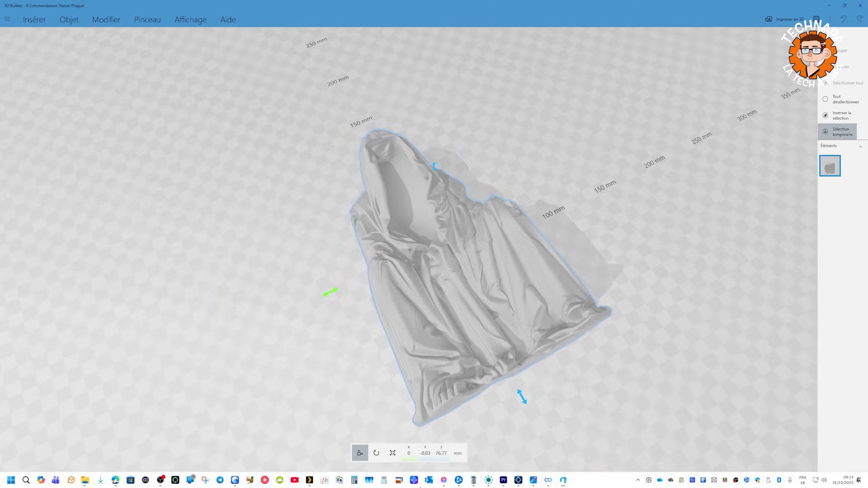
- Stand the statue upright with a 90° roll at Z 90 mm and save it in its current format
{"action": "left_click", "coordinate": [376, 453]}
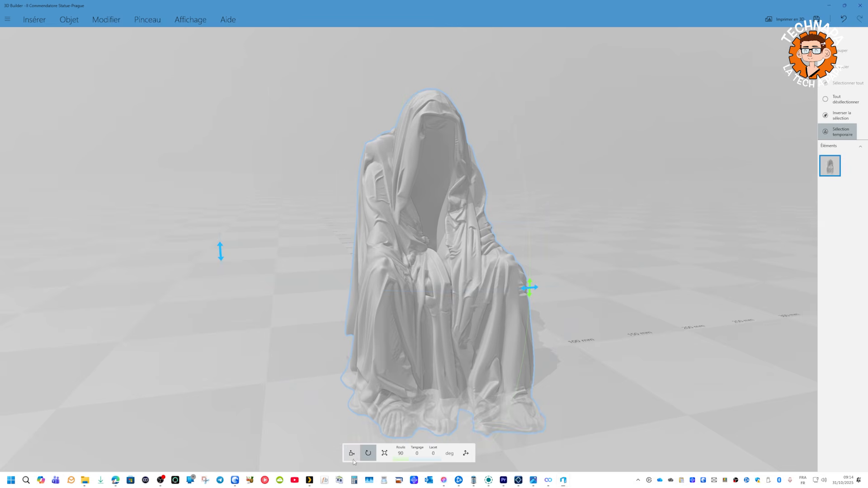
{"action": "left_click", "coordinate": [353, 456]}
{"action": "left_click_drag", "start_coordinate": [434, 66], "coordinate": [542, 2]}
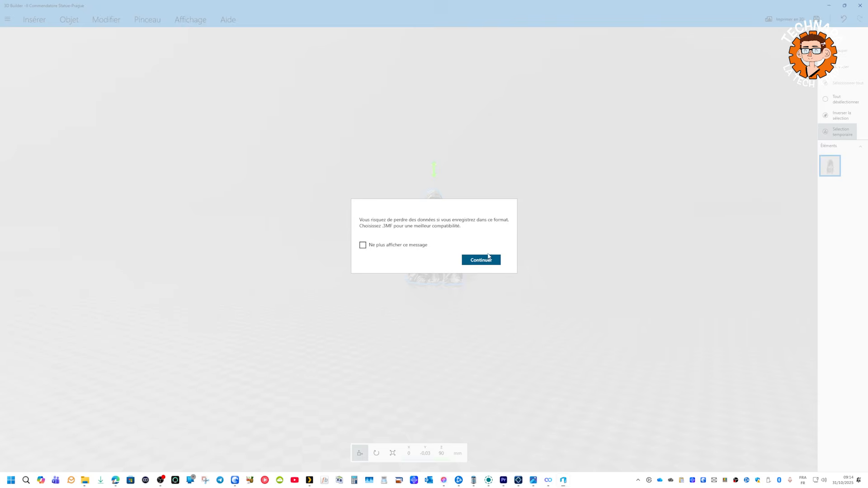
{"action": "left_click", "coordinate": [488, 257]}
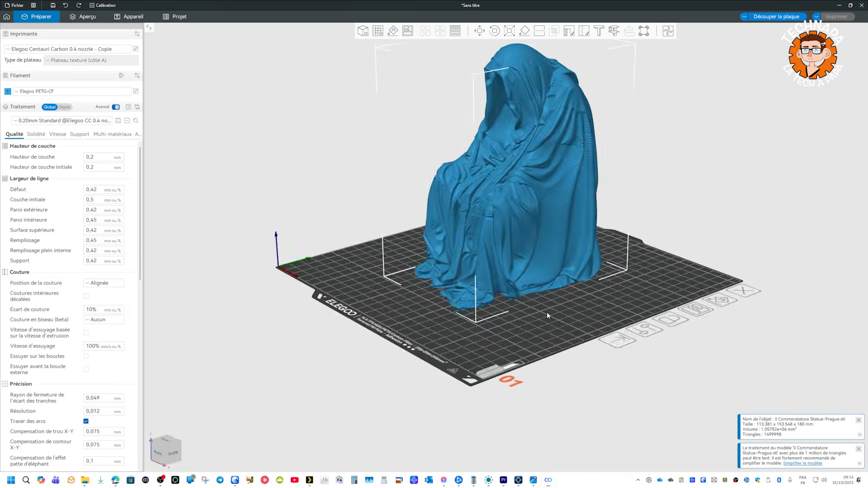
- Examine the statue on the Elegoo slicer's build plate from the front, the back and underneath
{"action": "scroll", "coordinate": [546, 311], "scroll_direction": "up", "scroll_amount": 3}
{"action": "scroll", "coordinate": [574, 289], "scroll_direction": "up", "scroll_amount": 2}
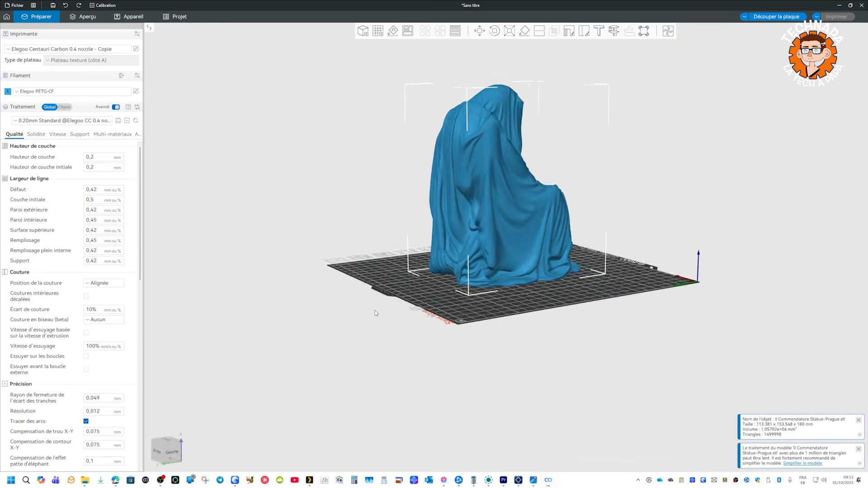
{"action": "left_click_drag", "start_coordinate": [375, 310], "coordinate": [437, 293]}
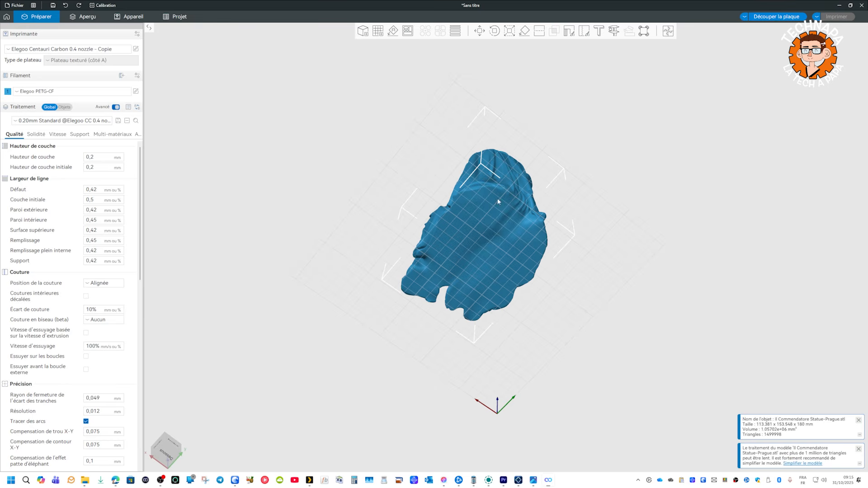
{"action": "left_click_drag", "start_coordinate": [480, 223], "coordinate": [476, 303]}
{"action": "scroll", "coordinate": [490, 322], "scroll_direction": "up", "scroll_amount": 5}
{"action": "left_click_drag", "start_coordinate": [565, 300], "coordinate": [611, 290]}
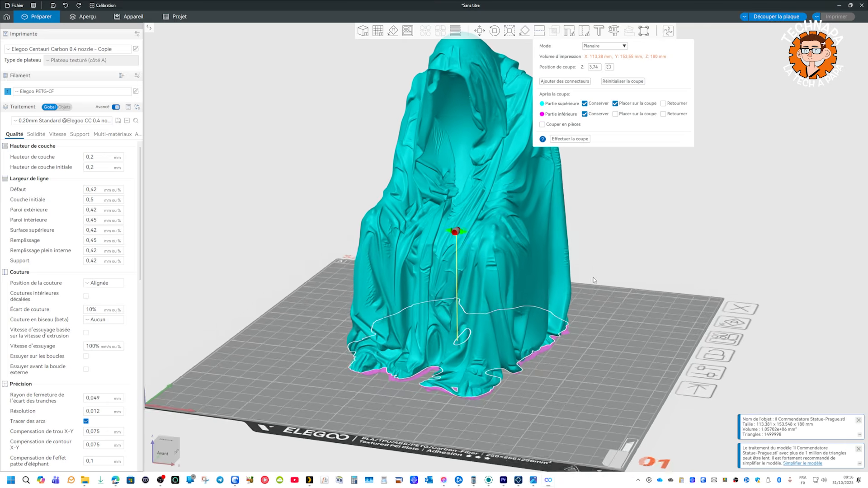
- Cut the statue's base with a planar cut at Z 3.74 mm, keeping only the upper part placed on its cut face
{"action": "mouse_move", "coordinate": [593, 277]}
{"action": "left_mouse_down"}
{"action": "mouse_move", "coordinate": [595, 269]}
{"action": "mouse_move", "coordinate": [584, 270]}
{"action": "mouse_move", "coordinate": [587, 281]}
{"action": "left_mouse_up"}
{"action": "left_click", "coordinate": [585, 115]}
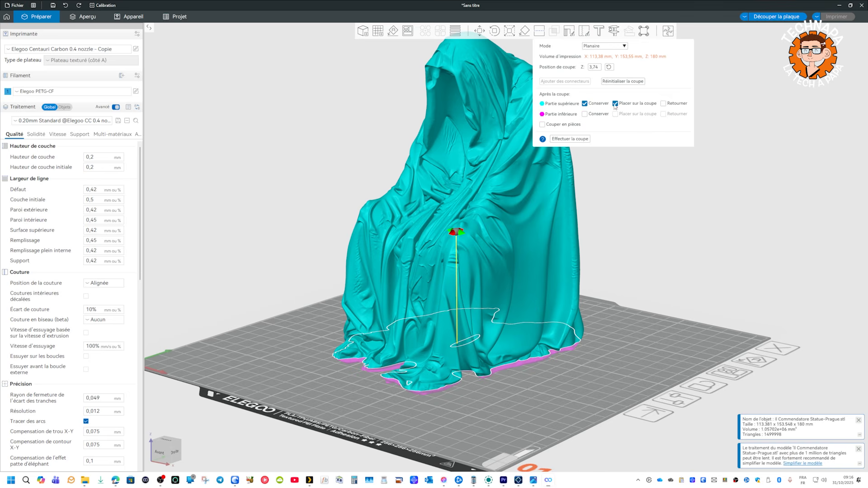
{"action": "left_click", "coordinate": [571, 138]}
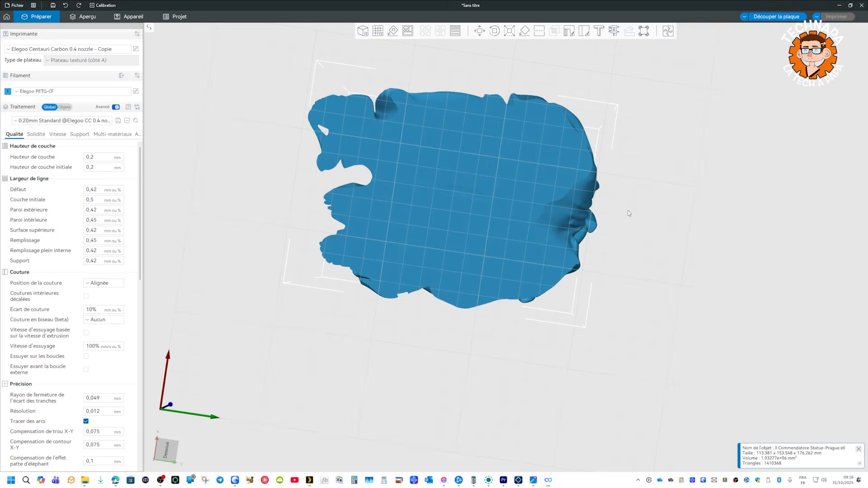
{"action": "left_click_drag", "start_coordinate": [661, 254], "coordinate": [489, 199]}
{"action": "left_click_drag", "start_coordinate": [580, 184], "coordinate": [552, 146]}
{"action": "key", "text": "3"}
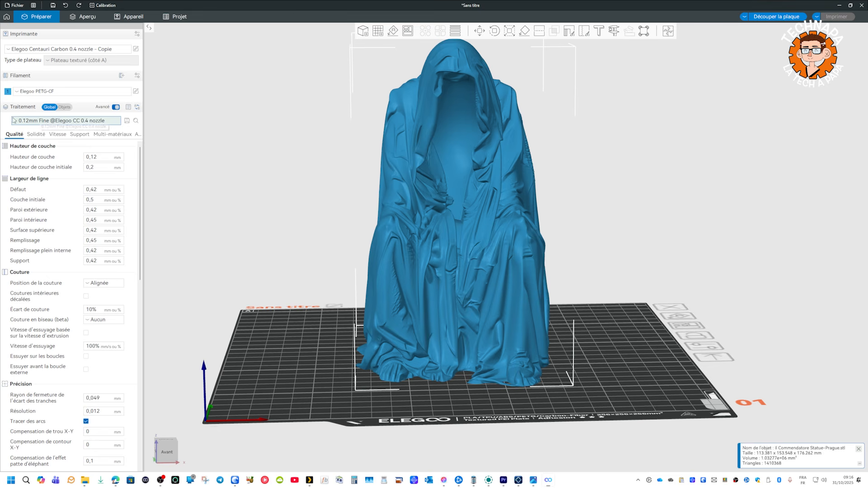
- Set the infill pattern to Gyroïde and slice the plate
{"action": "left_click", "coordinate": [36, 134]}
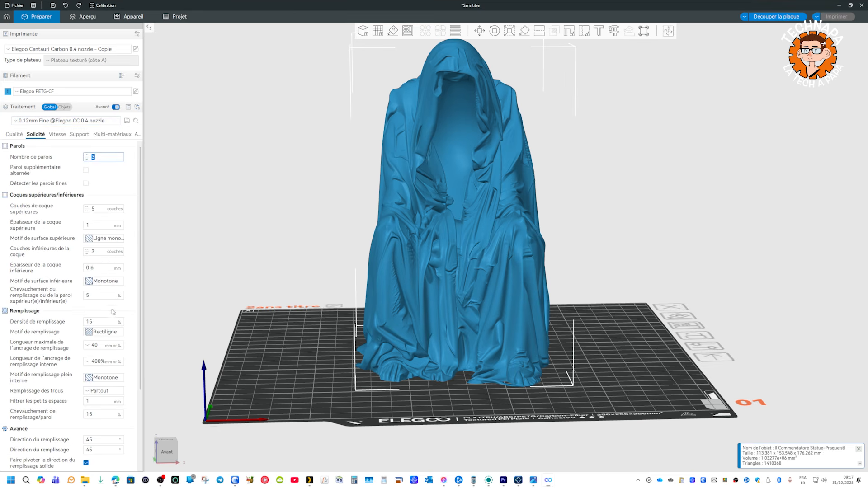
{"action": "left_click", "coordinate": [108, 332]}
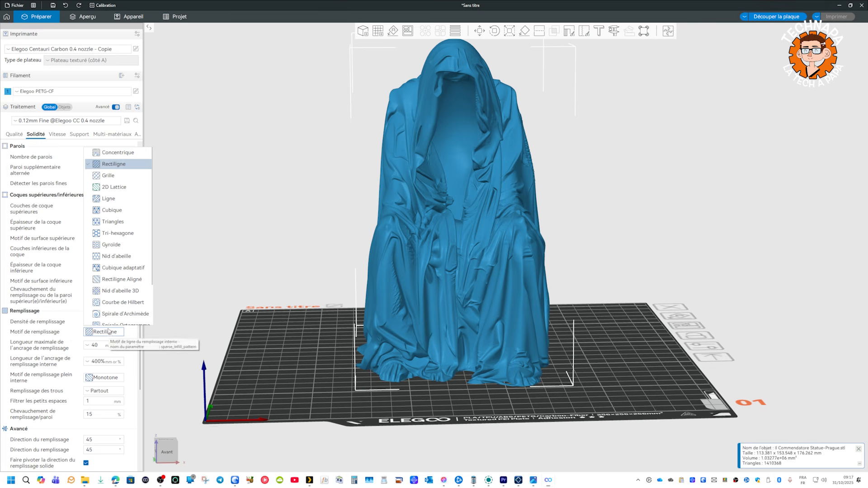
{"action": "left_click", "coordinate": [116, 256]}
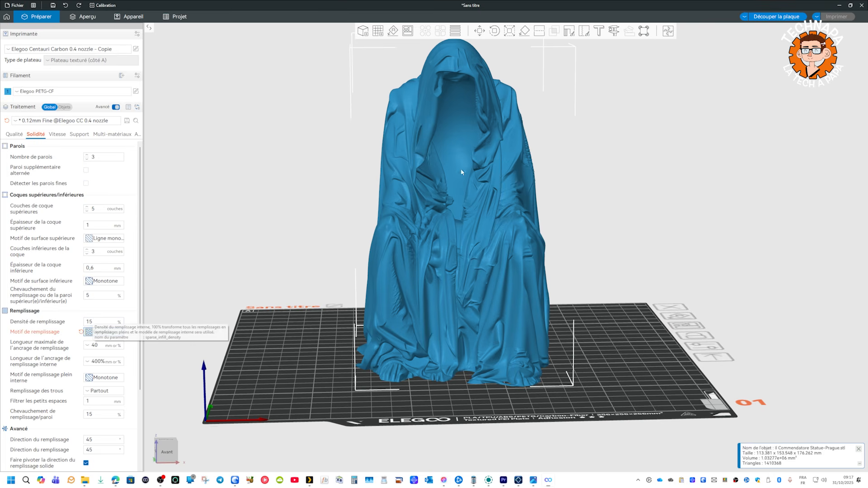
{"action": "left_click", "coordinate": [775, 17]}
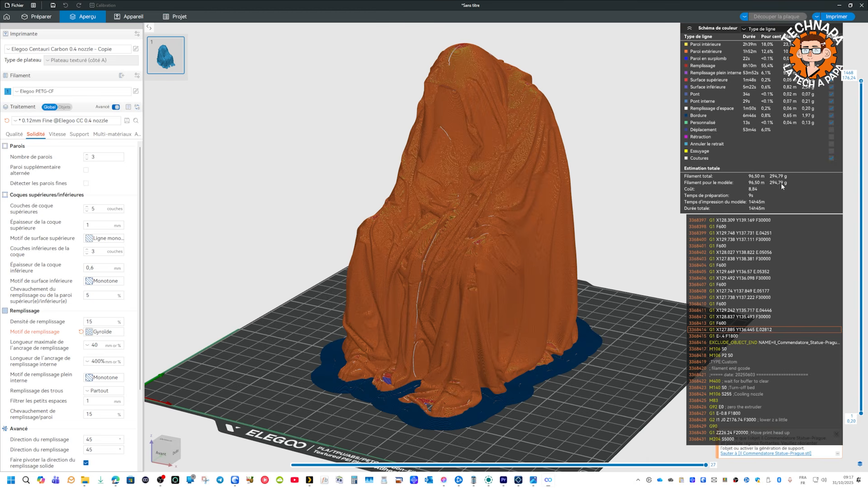
- Examine the sliced preview of the statue from the front and from above
{"action": "mouse_move", "coordinate": [627, 260]}
{"action": "left_mouse_down"}
{"action": "mouse_move", "coordinate": [608, 276]}
{"action": "mouse_move", "coordinate": [621, 268]}
{"action": "left_mouse_up"}
{"action": "left_click_drag", "start_coordinate": [860, 81], "coordinate": [855, 61]}
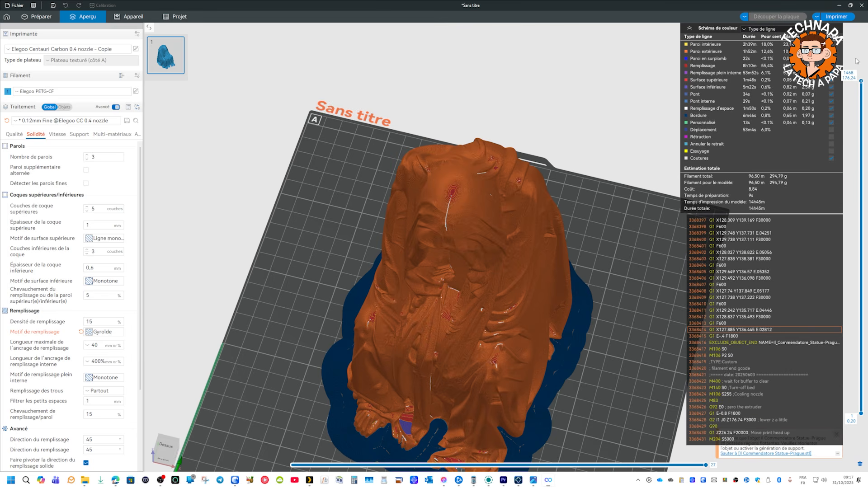
{"action": "left_click_drag", "start_coordinate": [602, 418], "coordinate": [581, 397]}
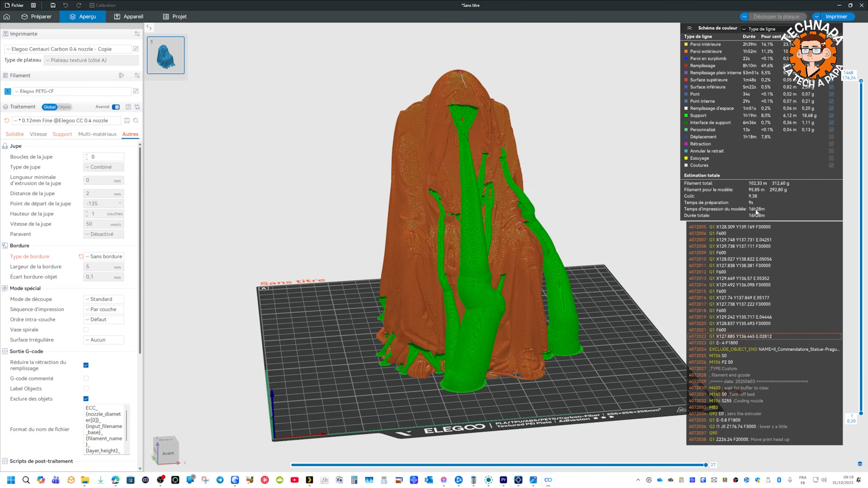
- Check the supports around the sliced statue and send the plate to print
{"action": "mouse_move", "coordinate": [654, 247]}
{"action": "left_mouse_down"}
{"action": "mouse_move", "coordinate": [614, 235]}
{"action": "mouse_move", "coordinate": [619, 229]}
{"action": "mouse_move", "coordinate": [629, 246]}
{"action": "mouse_move", "coordinate": [738, 248]}
{"action": "mouse_move", "coordinate": [595, 245]}
{"action": "mouse_move", "coordinate": [655, 248]}
{"action": "left_mouse_up"}
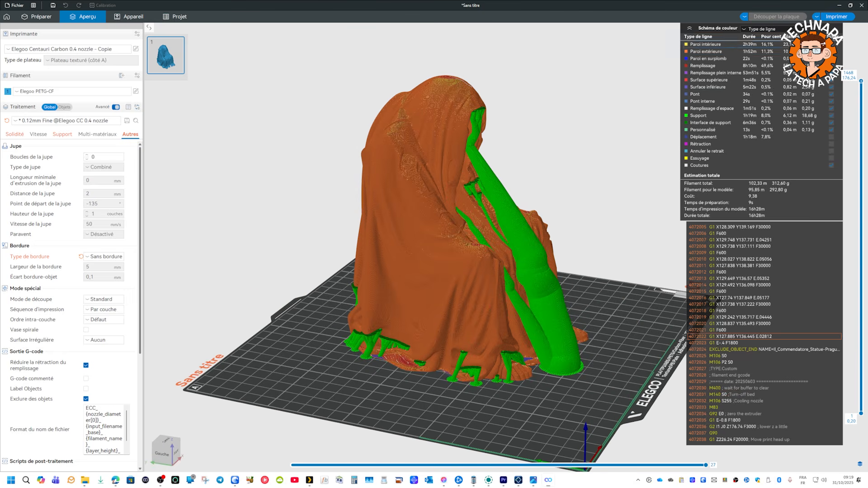
{"action": "left_click", "coordinate": [829, 17]}
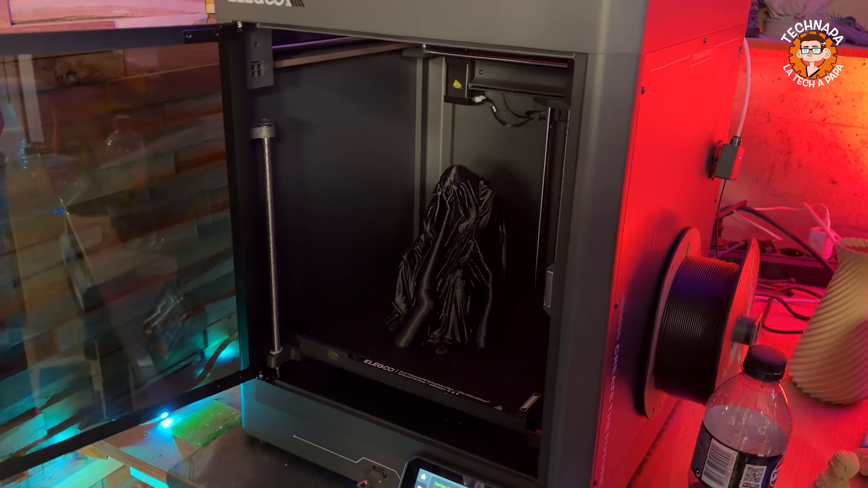